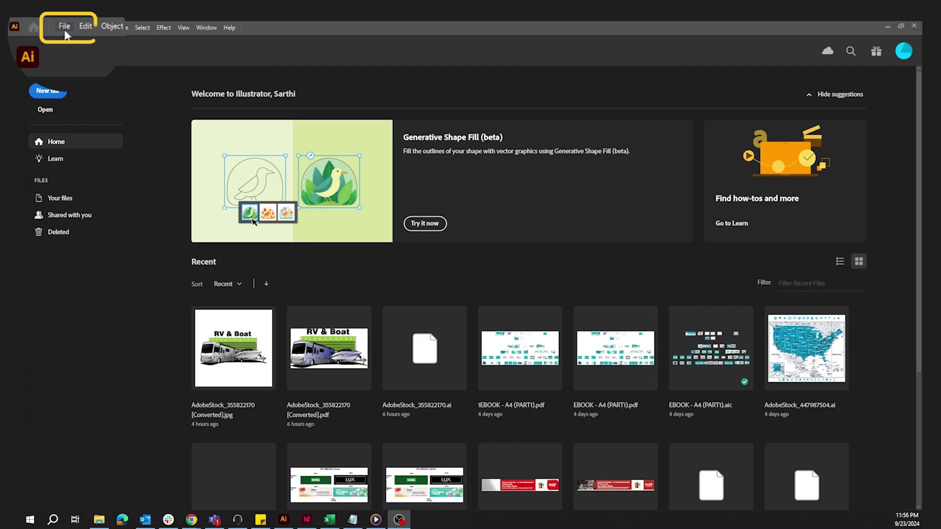
Create a new blank A4 CMYK document using File > New.
click(66, 28)
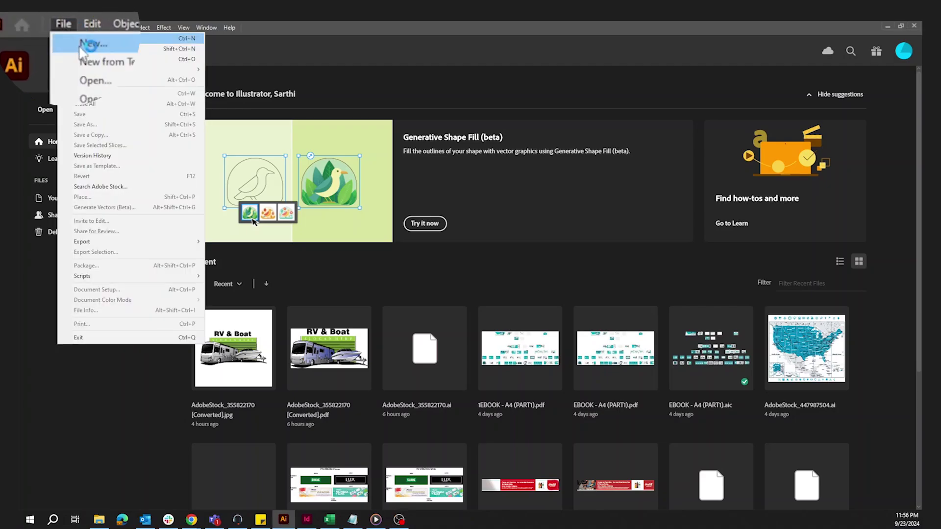
click(79, 39)
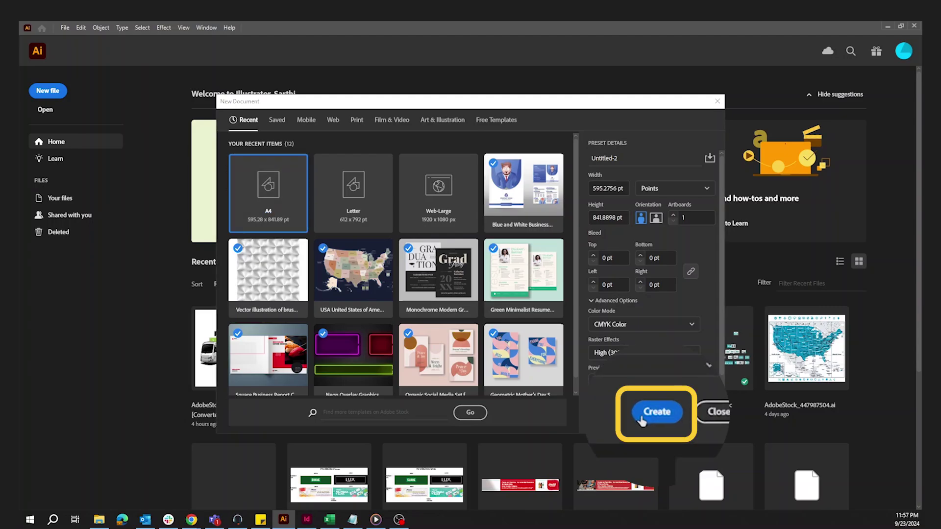
click(642, 418)
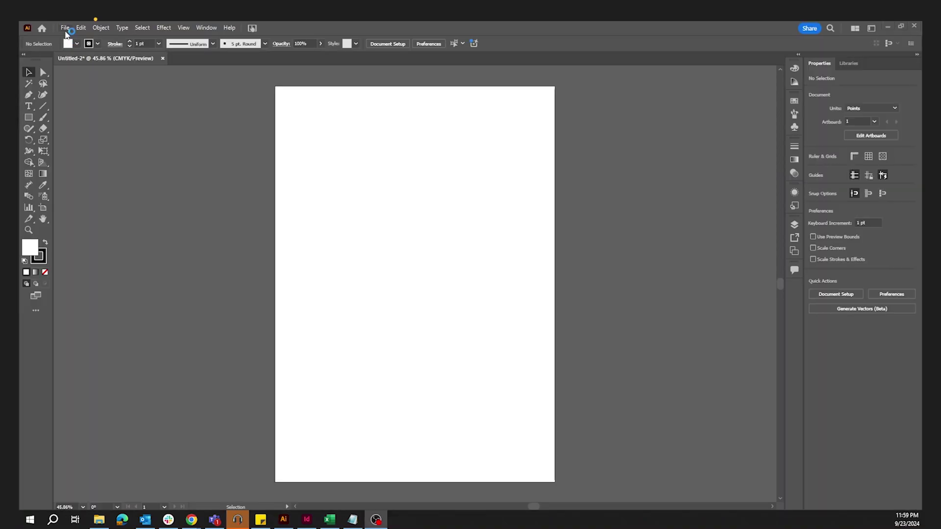
Place the AdobeStock CUTOUT JPEG from Downloads onto the artboard.
click(66, 30)
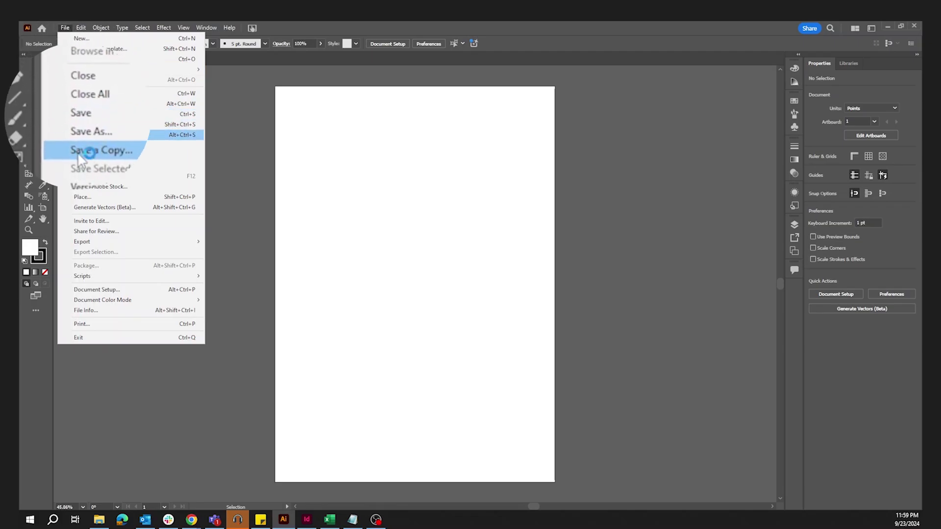
click(82, 197)
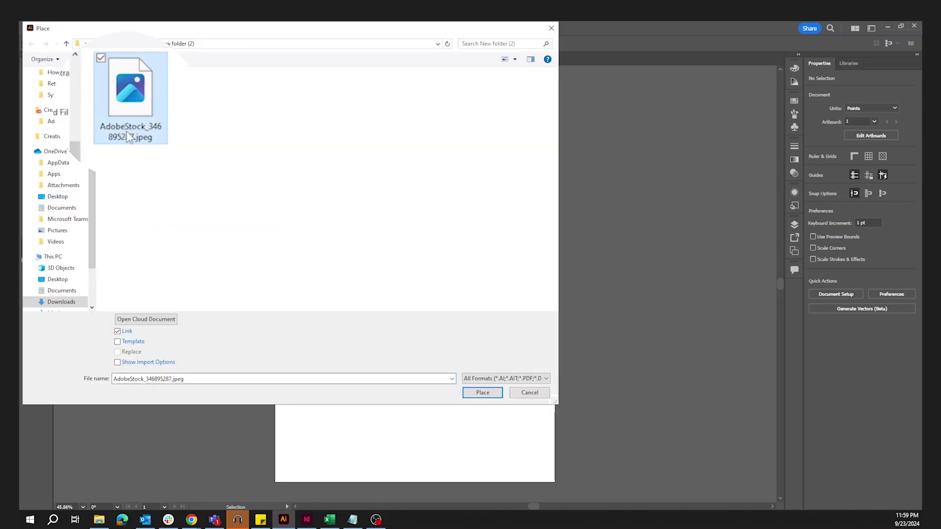
click(491, 405)
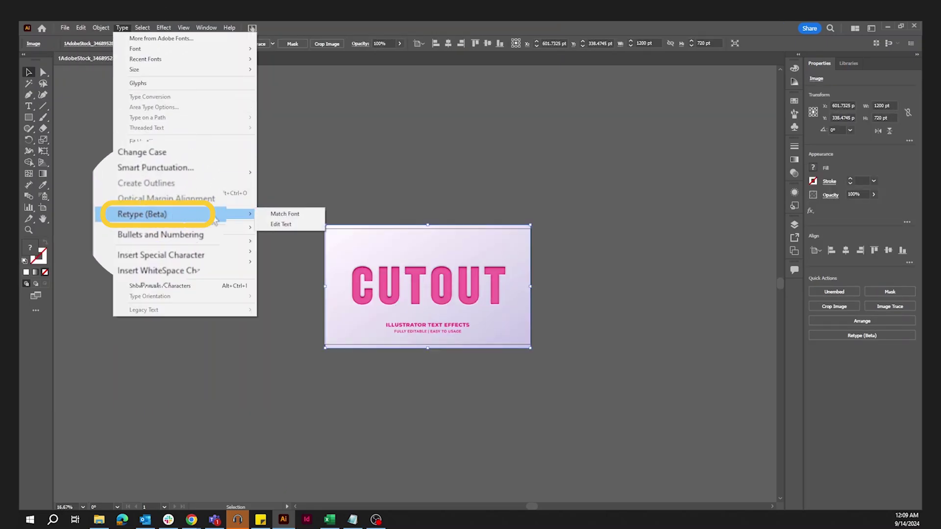
Run Retype on the placed image to list font matches for the CUTOUT lettering.
click(282, 224)
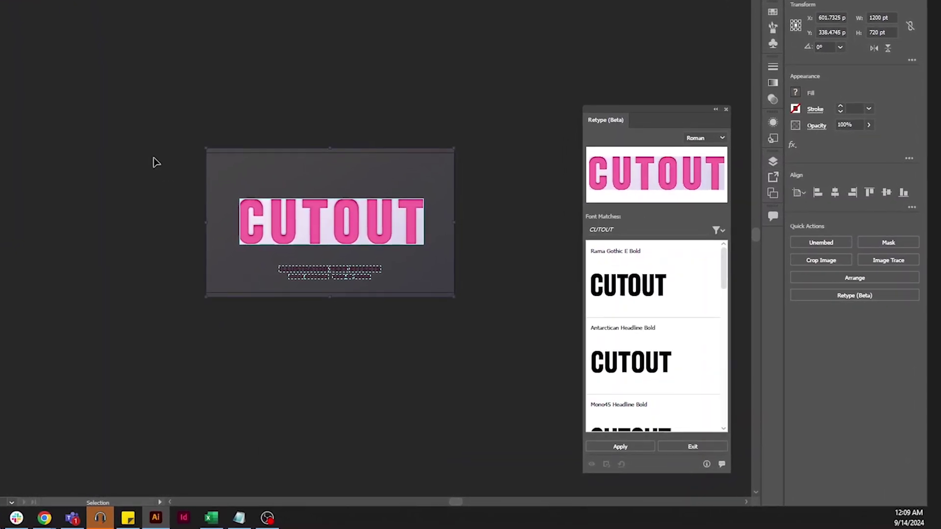
scroll(656, 301, down, 3)
scroll(658, 301, down, 2)
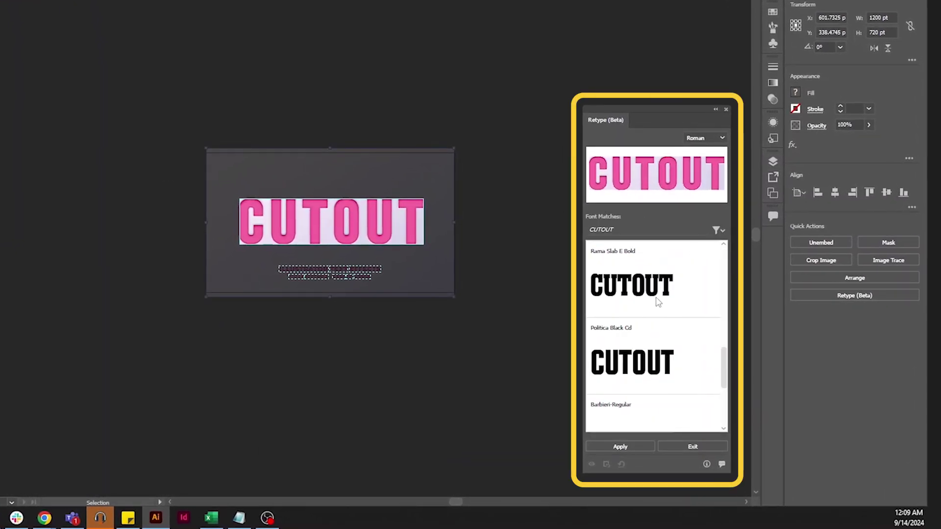
scroll(657, 302, down, 3)
scroll(658, 302, up, 5)
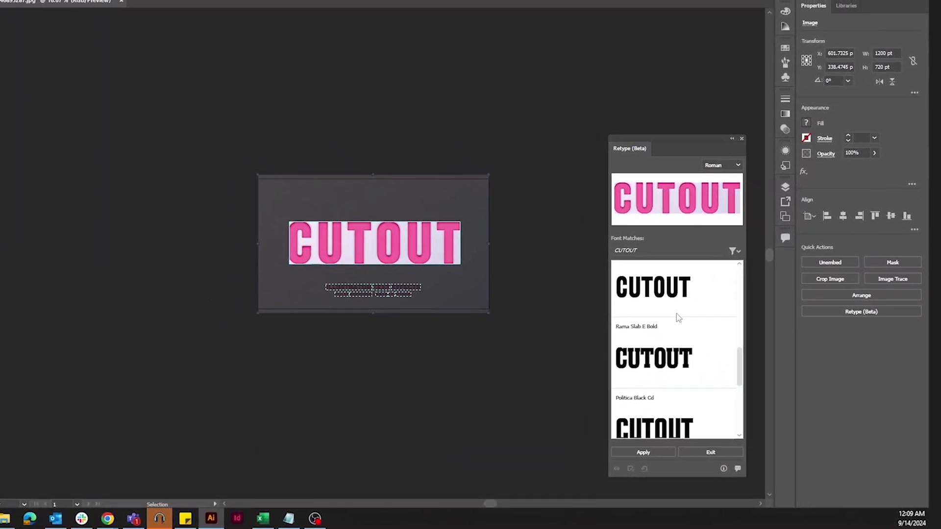
Apply Rama Gothic E Bold to convert the CUTOUT lettering into live text.
click(689, 331)
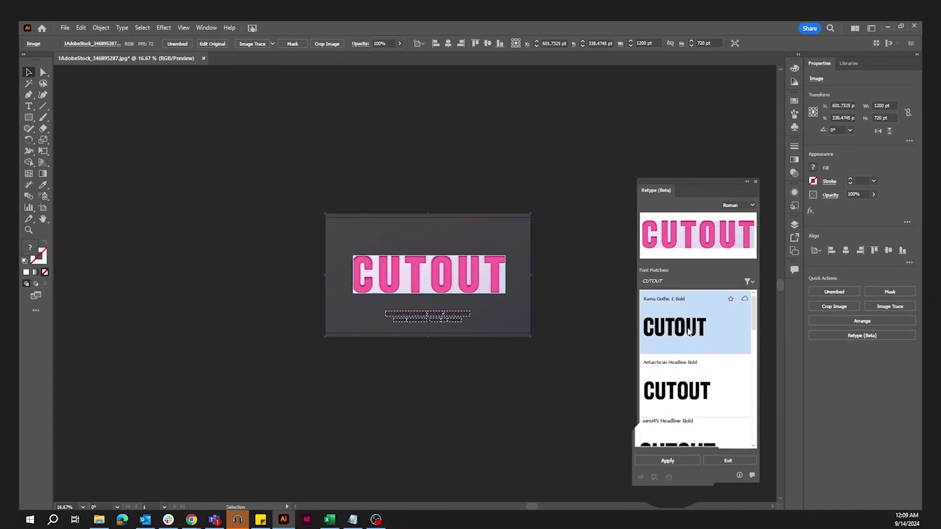
click(668, 461)
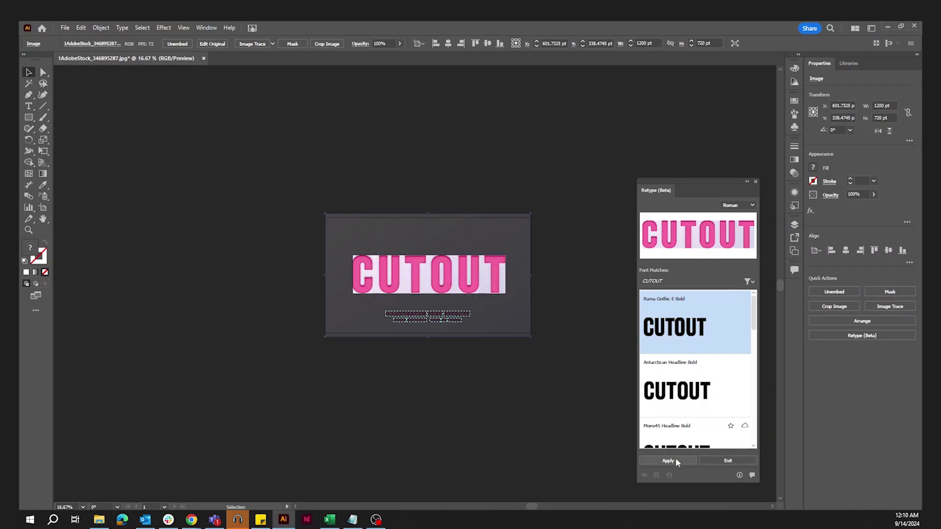
click(676, 462)
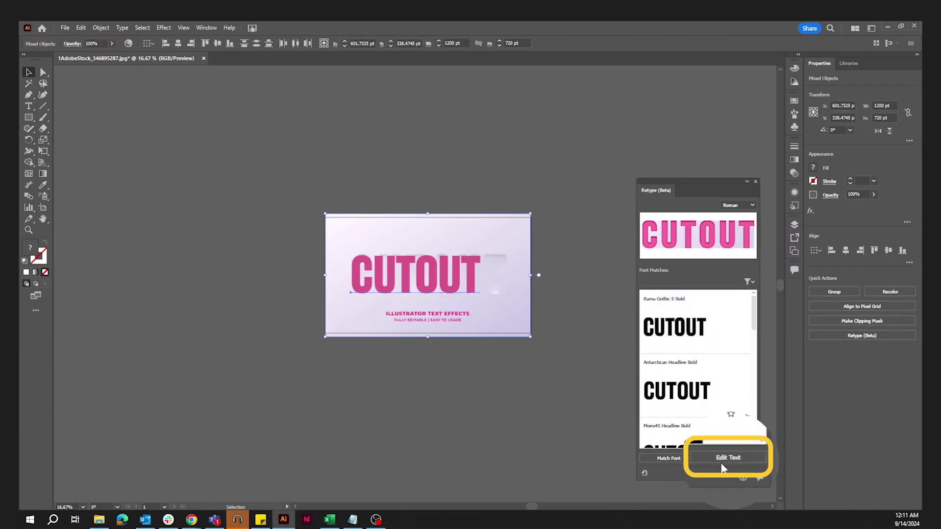
click(723, 466)
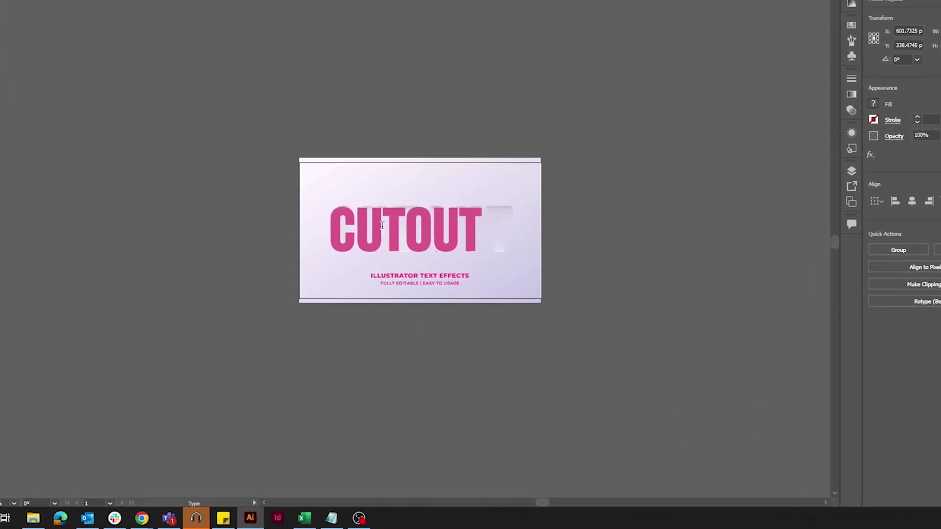
Select the whole word CUTOUT with the Type tool for retyping.
drag(330, 230, 487, 277)
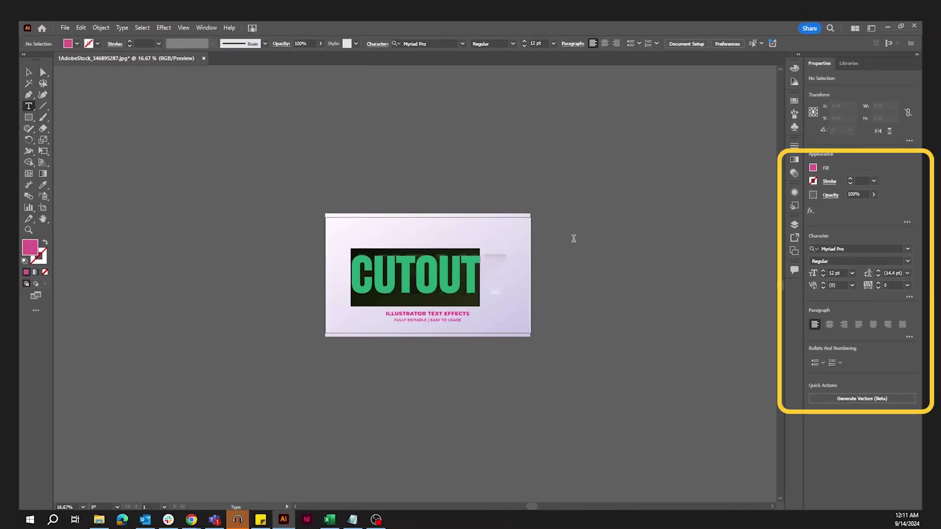
text(CUT OU)
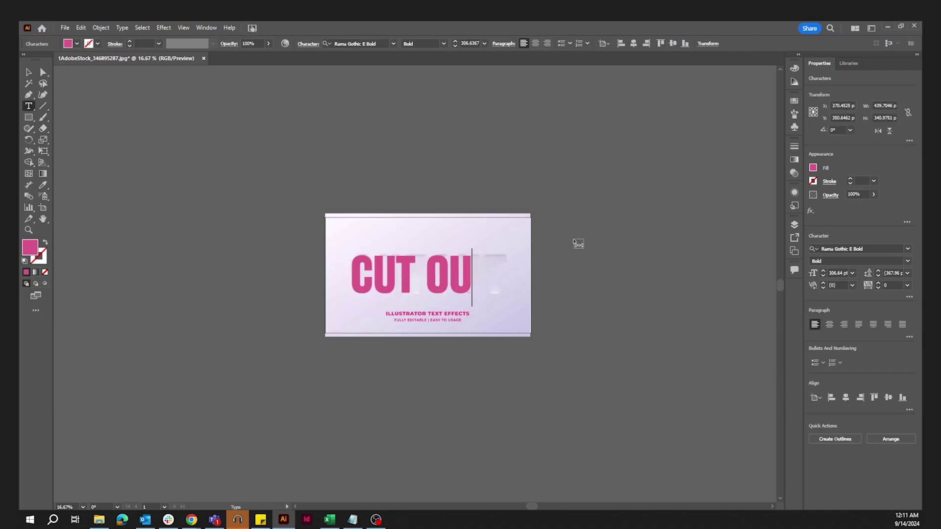